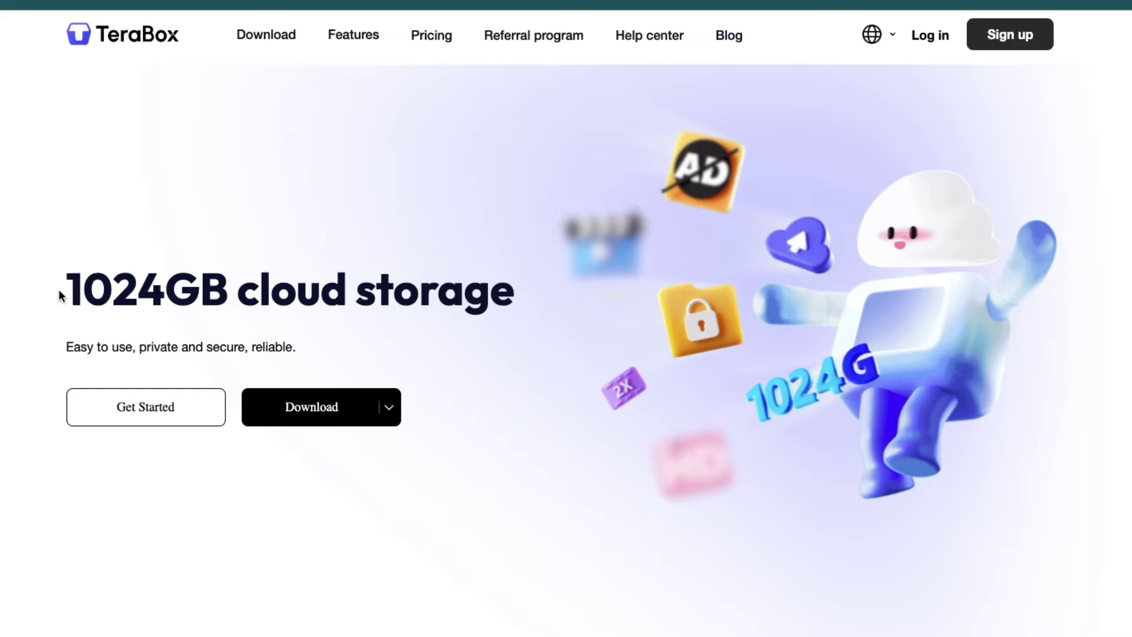
Sign up for a TeraBox account by email and close the Family Day Sale popup
{"action": "left_click_drag", "start_coordinate": [59, 289], "coordinate": [561, 297]}
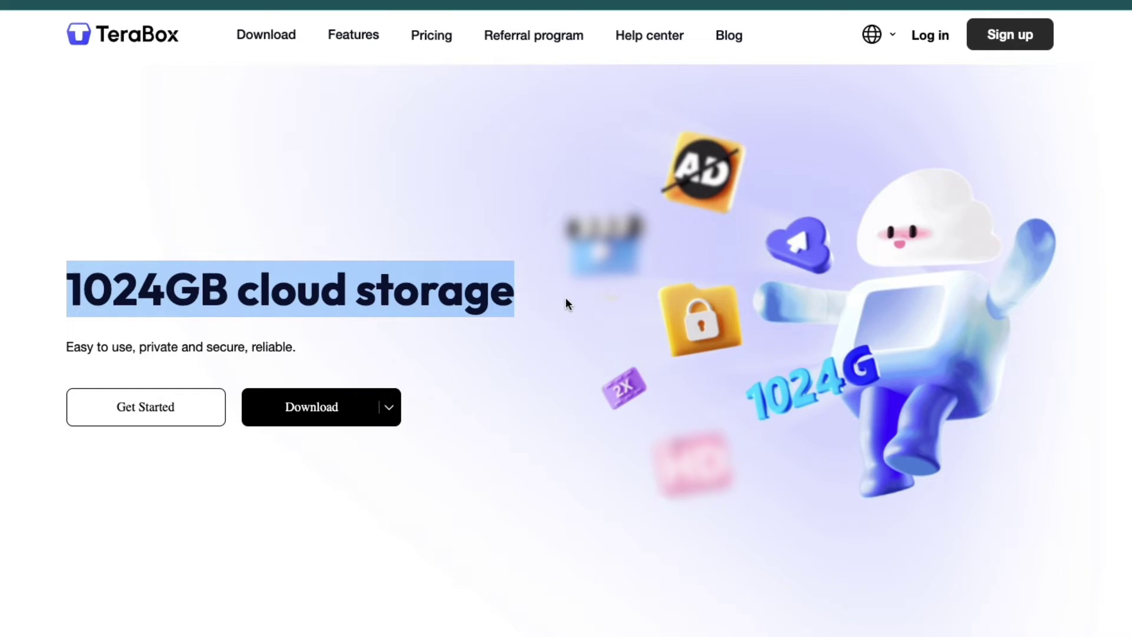
{"action": "left_click", "coordinate": [205, 355]}
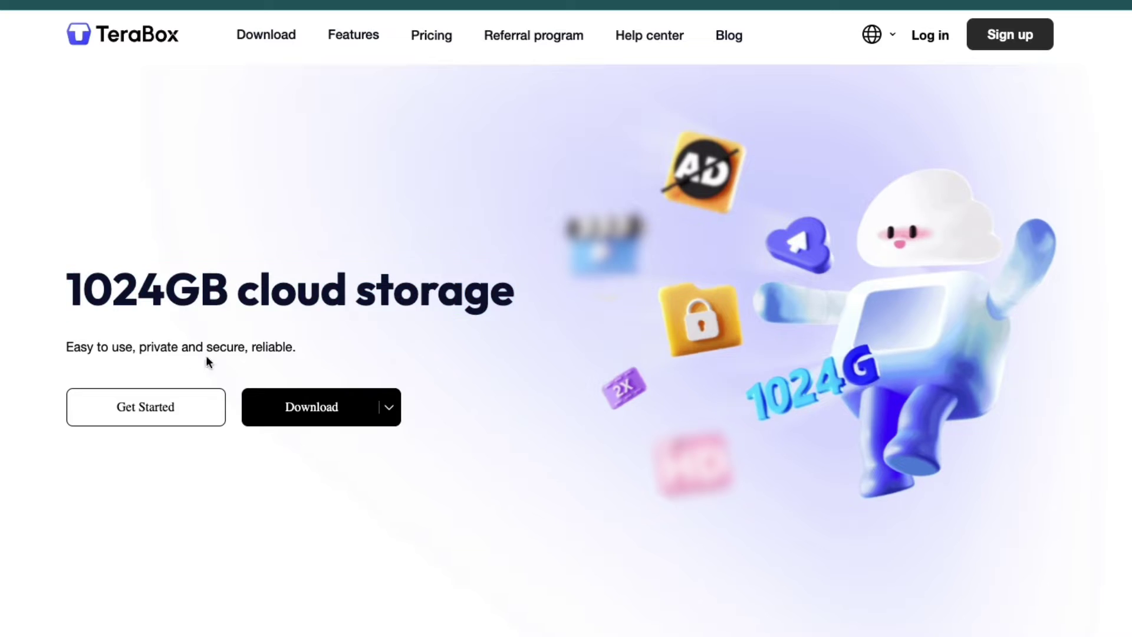
{"action": "left_click", "coordinate": [153, 402]}
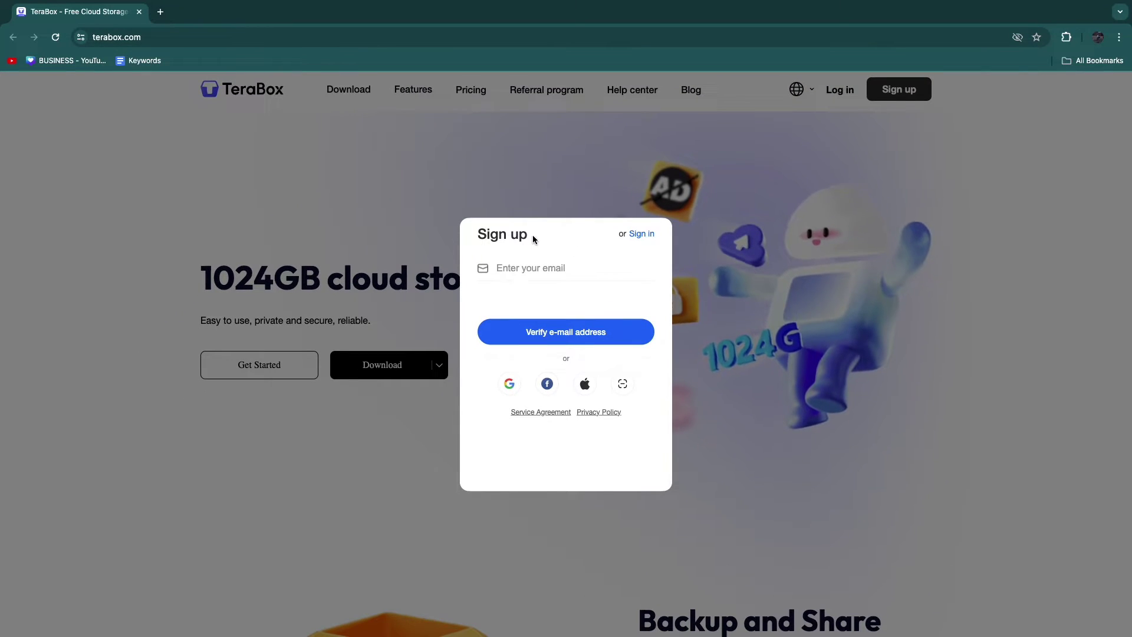
{"action": "left_click", "coordinate": [529, 271]}
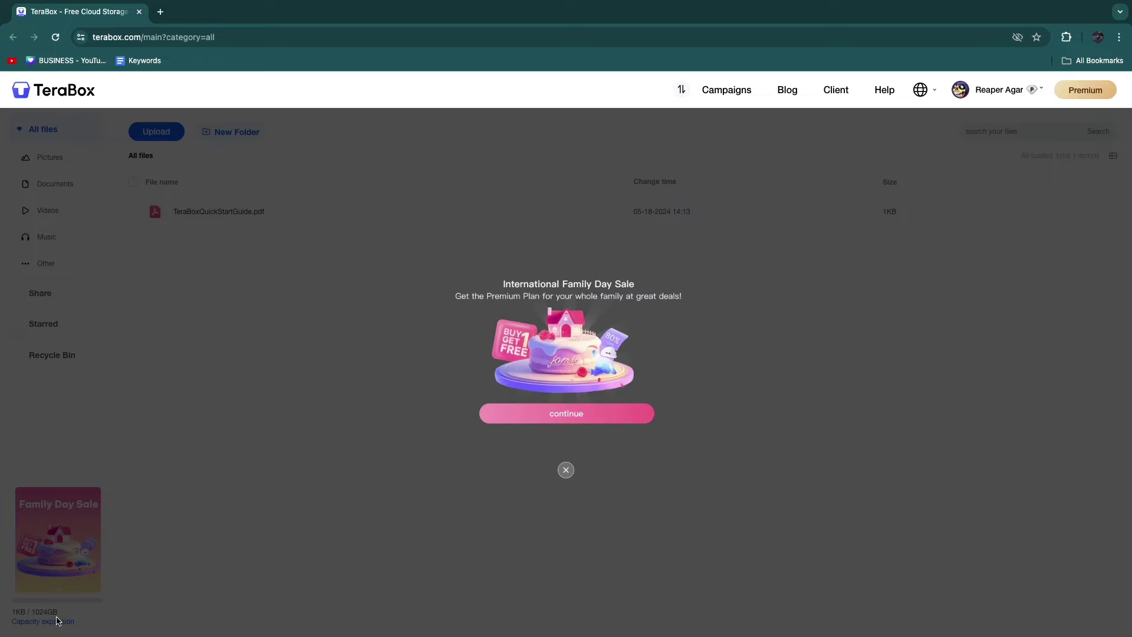
{"action": "left_click", "coordinate": [566, 471]}
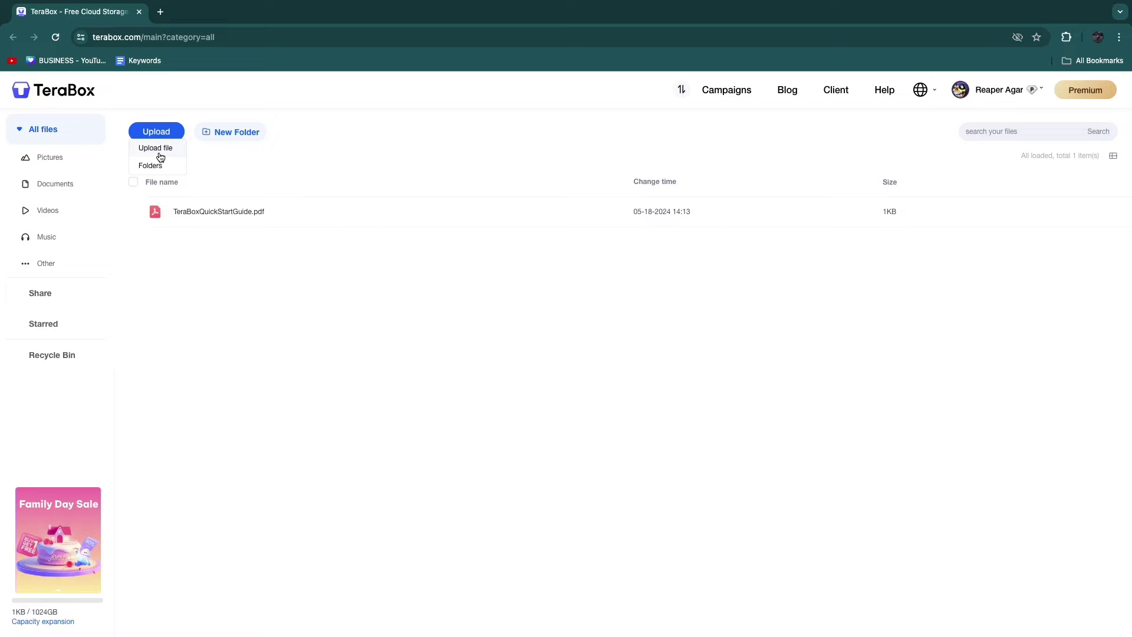
Upload the twelve screen recordings selected from the Desktop
{"action": "left_click", "coordinate": [155, 148]}
{"action": "left_click_drag", "start_coordinate": [504, 238], "coordinate": [534, 389]}
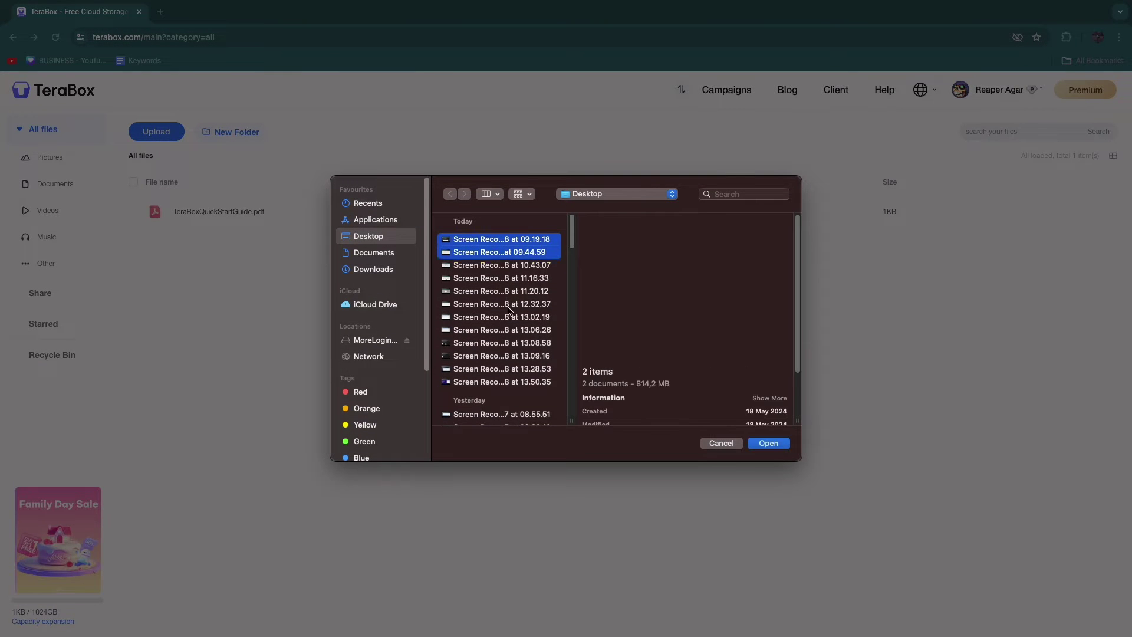
{"action": "left_click", "coordinate": [773, 443]}
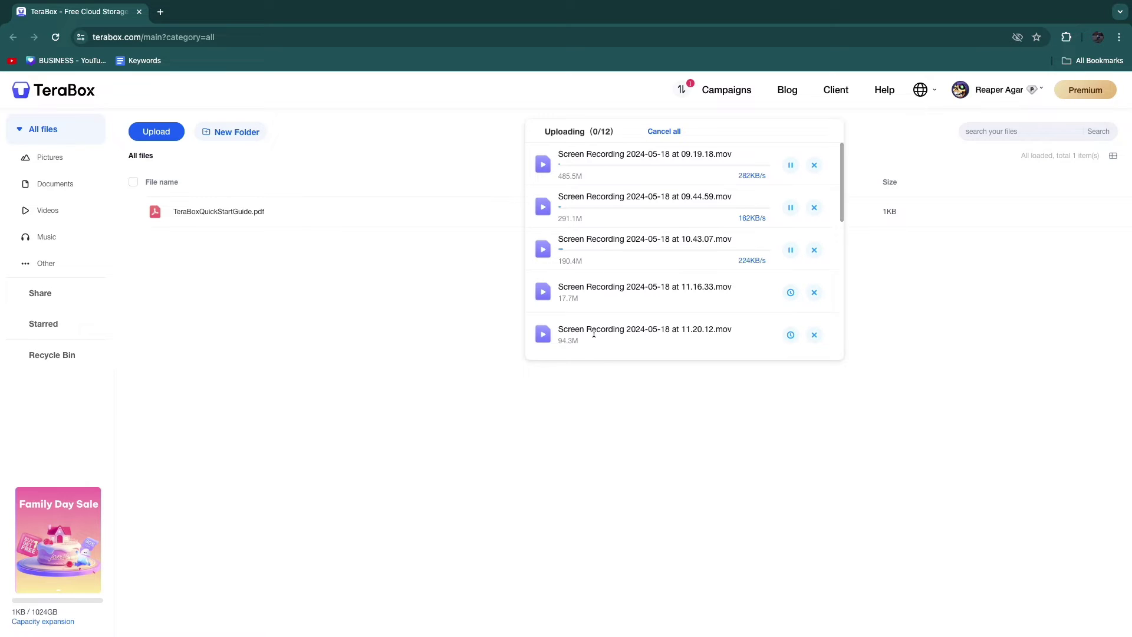
Open the Premium plans page, dismiss the sale popup, and highlight Automatic video backup
{"action": "left_click", "coordinate": [1072, 92]}
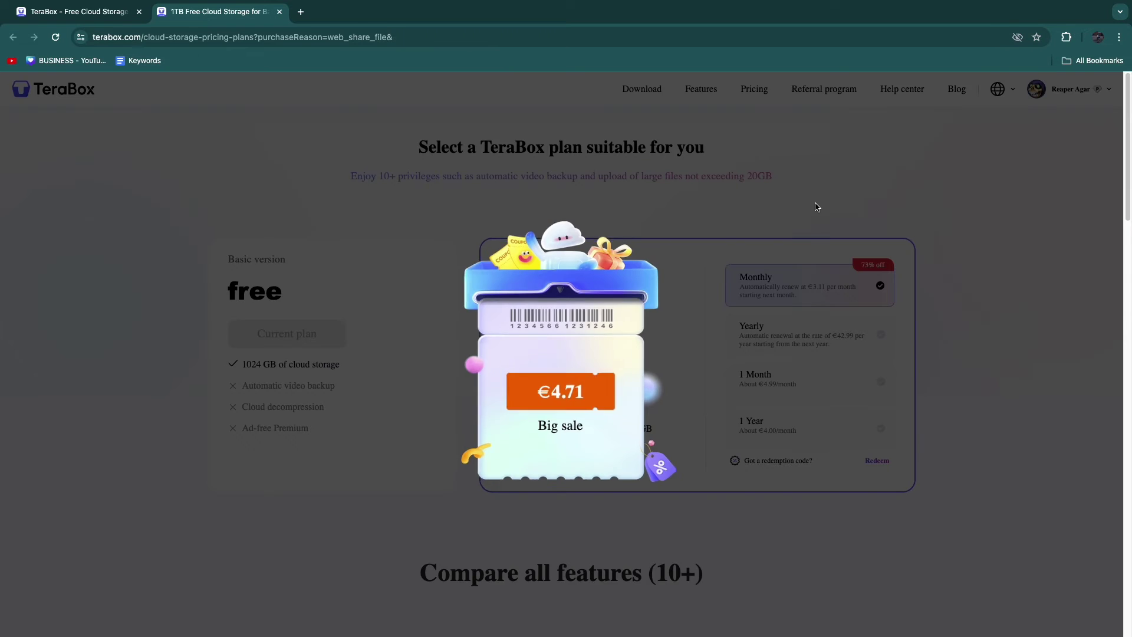
{"action": "left_click", "coordinate": [816, 203]}
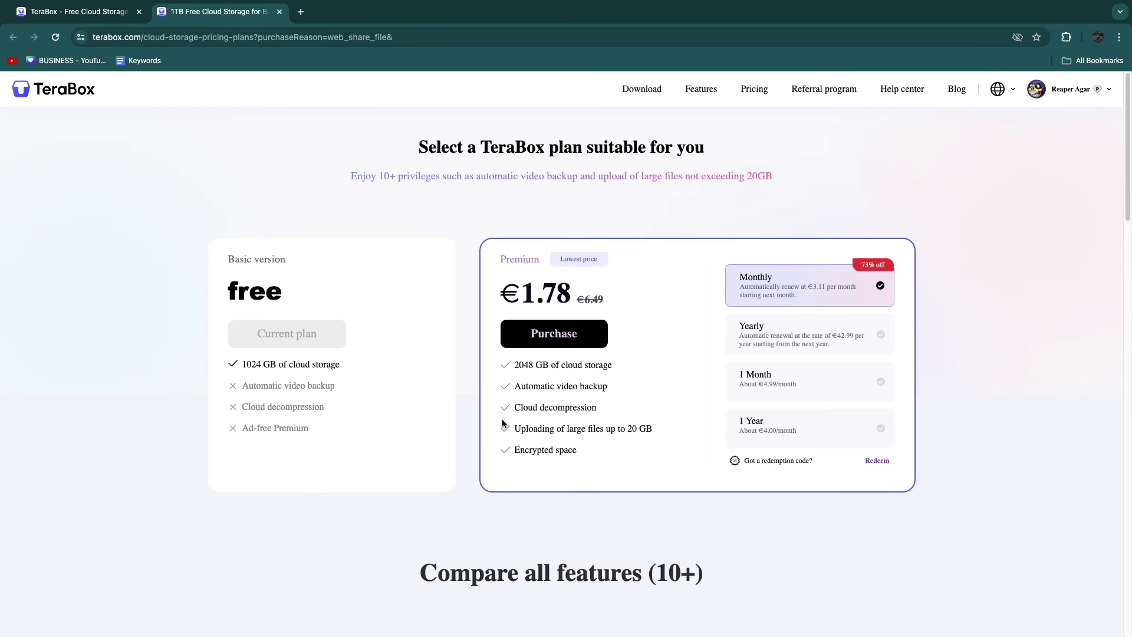
{"action": "left_click_drag", "start_coordinate": [515, 389], "coordinate": [620, 387]}
{"action": "left_click", "coordinate": [516, 407]}
Highlight large-file upload, Encrypted space, and 2048 GB versus the free 1024 GB storage
{"action": "left_click_drag", "start_coordinate": [516, 430], "coordinate": [654, 434]}
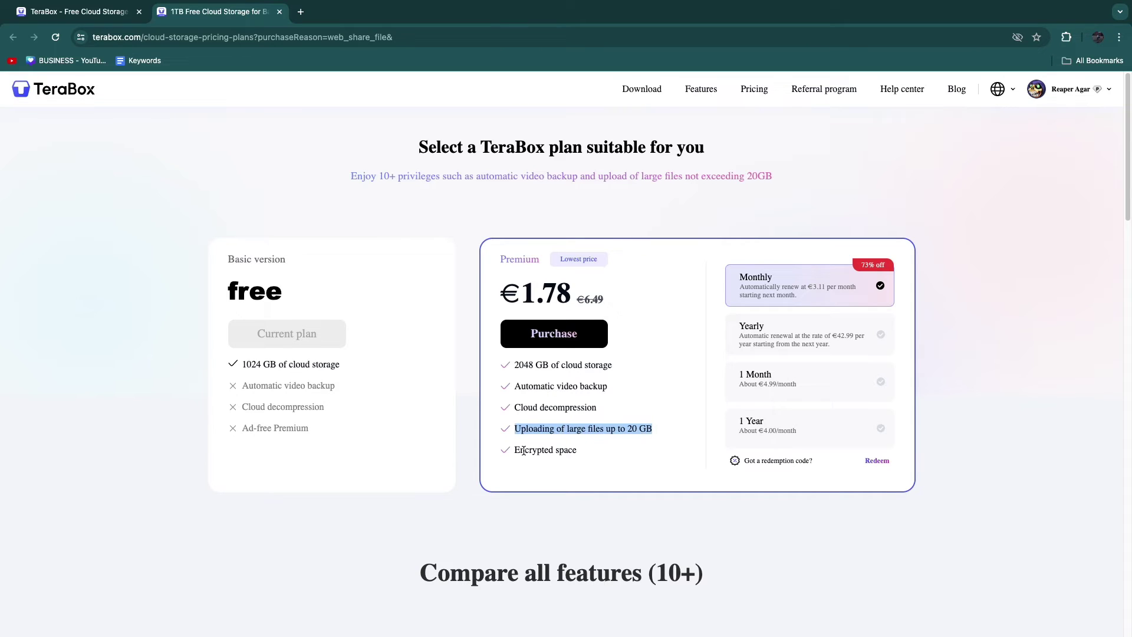
{"action": "left_click_drag", "start_coordinate": [521, 451], "coordinate": [580, 453]}
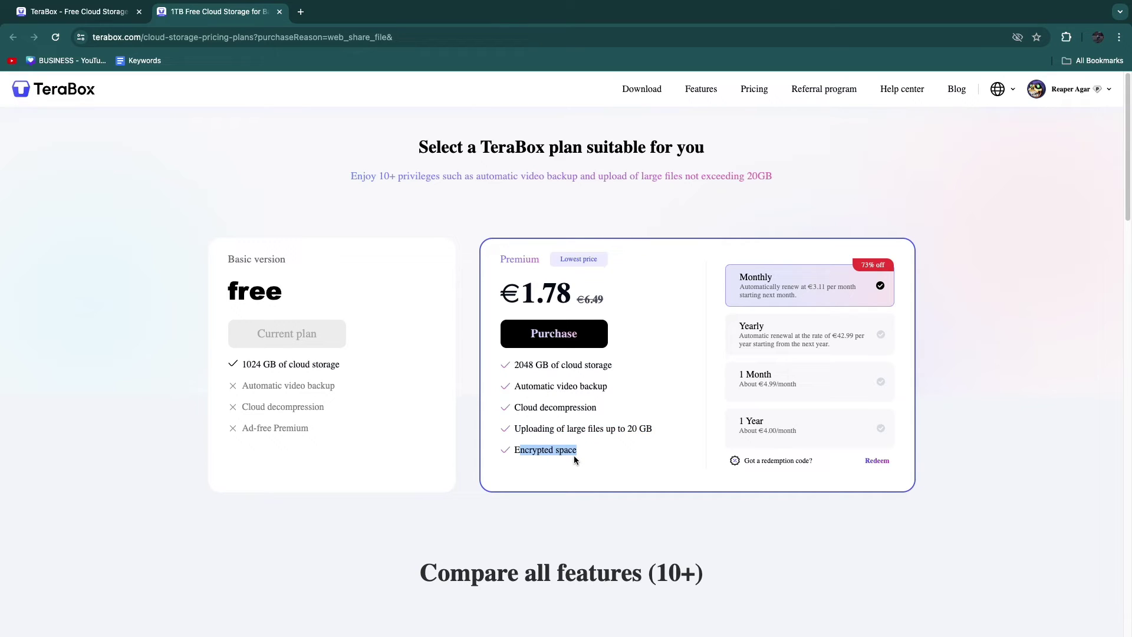
{"action": "left_click", "coordinate": [613, 450]}
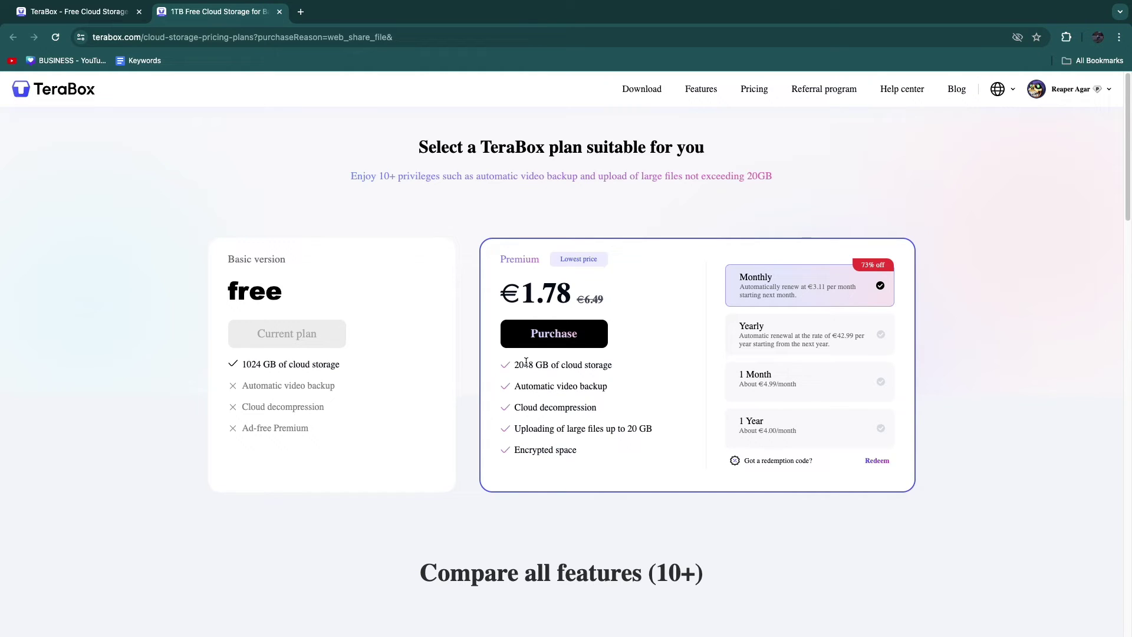
{"action": "left_click_drag", "start_coordinate": [514, 365], "coordinate": [648, 373]}
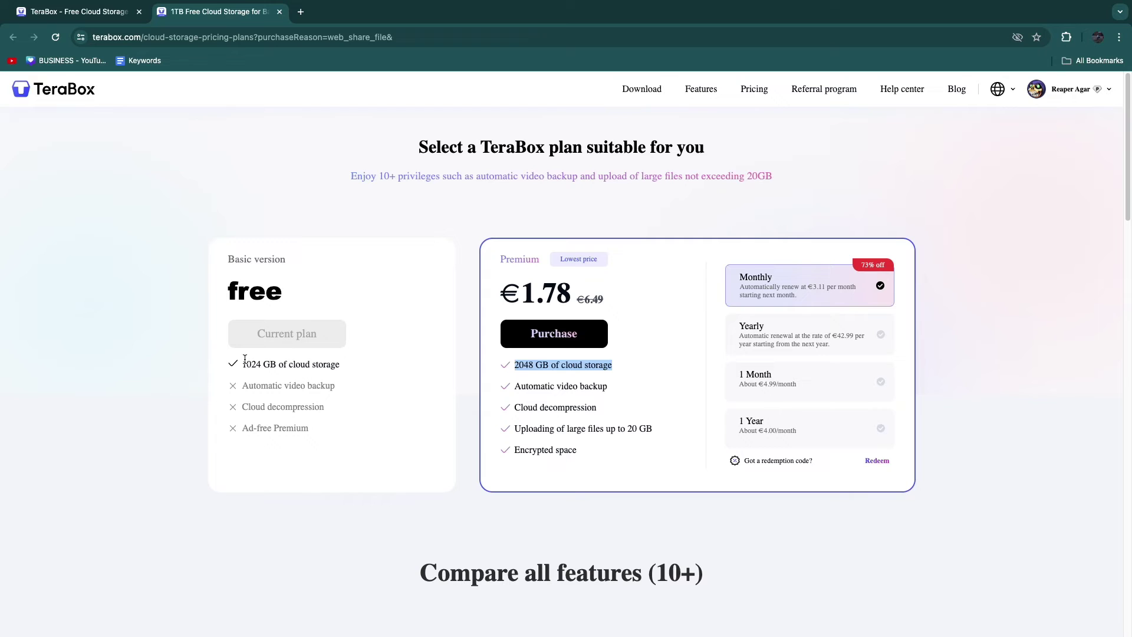
{"action": "left_click_drag", "start_coordinate": [242, 364], "coordinate": [353, 376]}
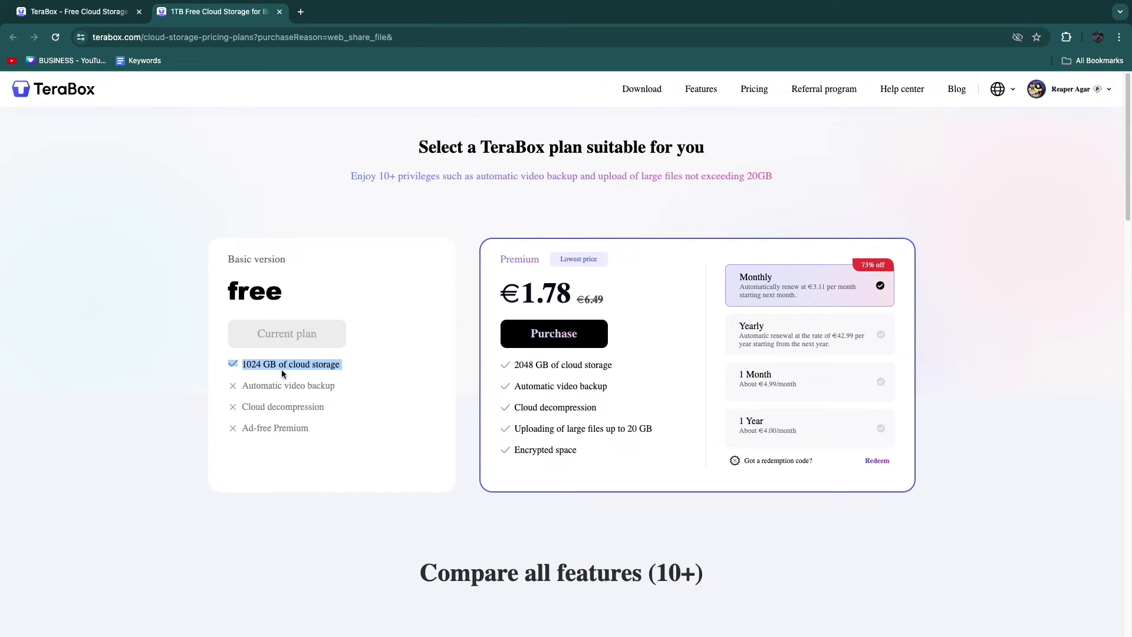
Return to the file list and check the upload progress summary, still 0 of 12
{"action": "left_click", "coordinate": [76, 12]}
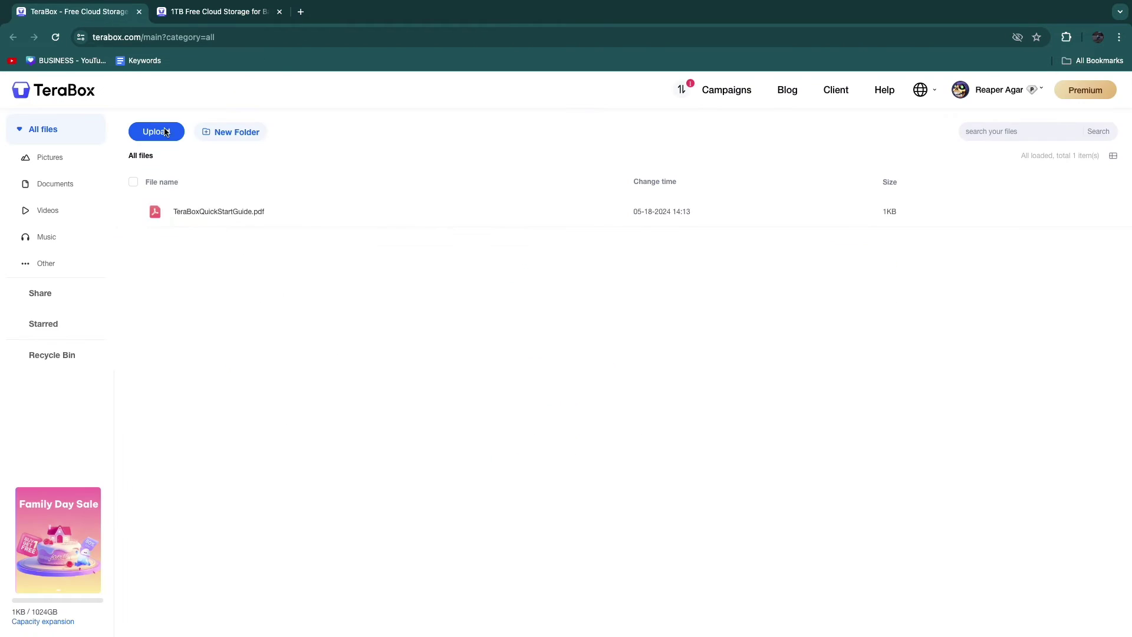
{"action": "left_click", "coordinate": [684, 91]}
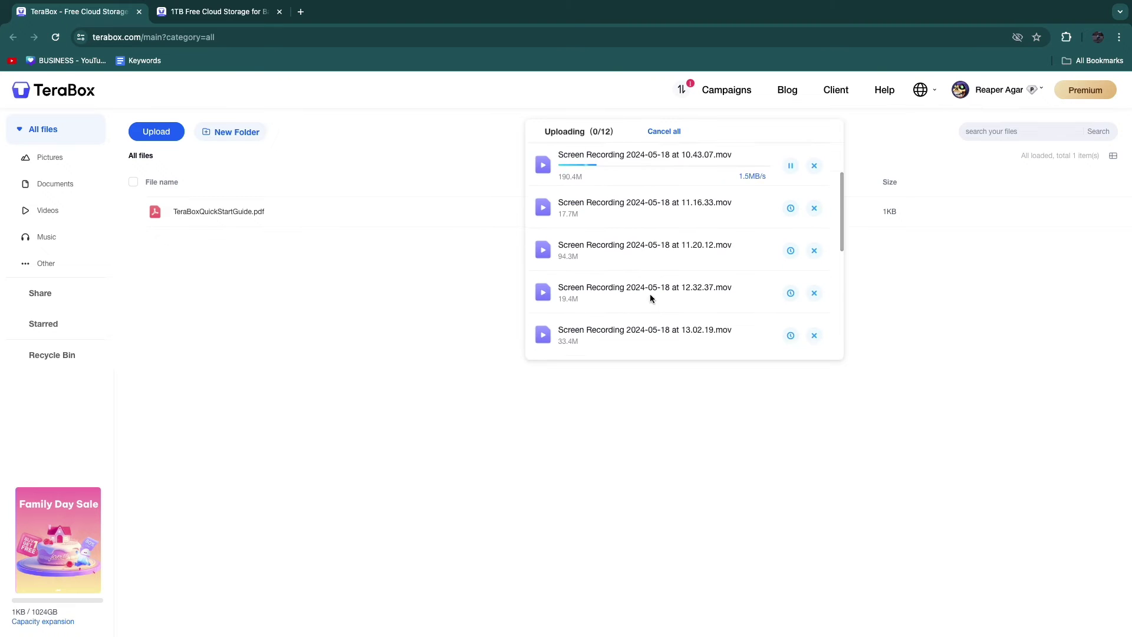
{"action": "scroll", "coordinate": [650, 295], "scroll_direction": "down", "scroll_amount": 5}
{"action": "scroll", "coordinate": [778, 283], "scroll_direction": "up", "scroll_amount": 5}
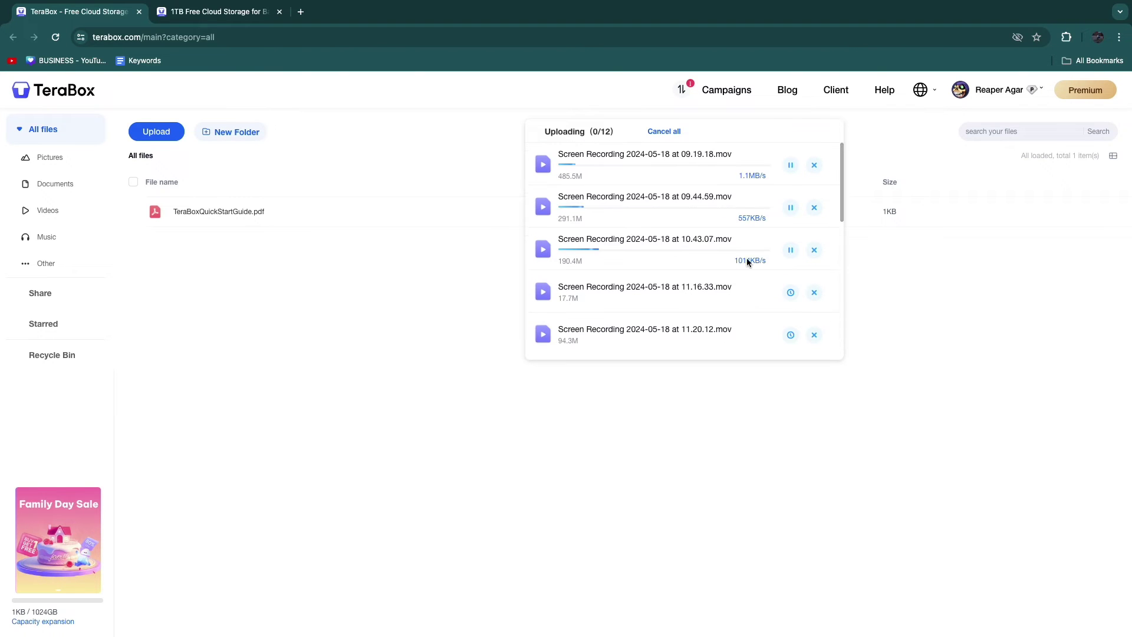
{"action": "left_click", "coordinate": [250, 353]}
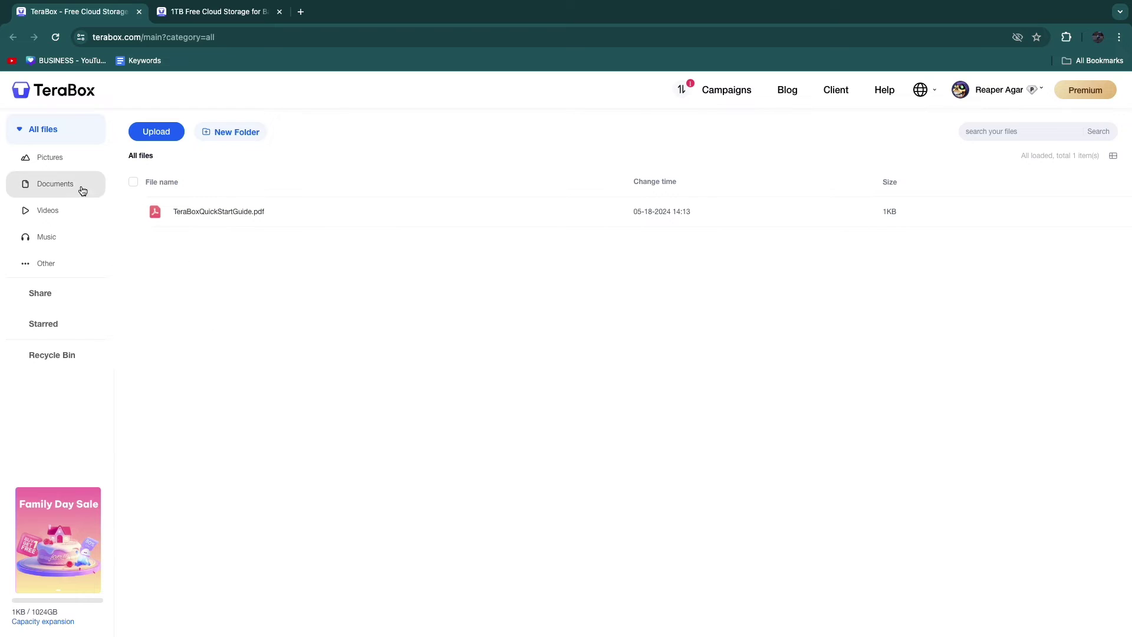
Browse the Pictures, Documents, Videos and Music categories
{"action": "left_click", "coordinate": [50, 158]}
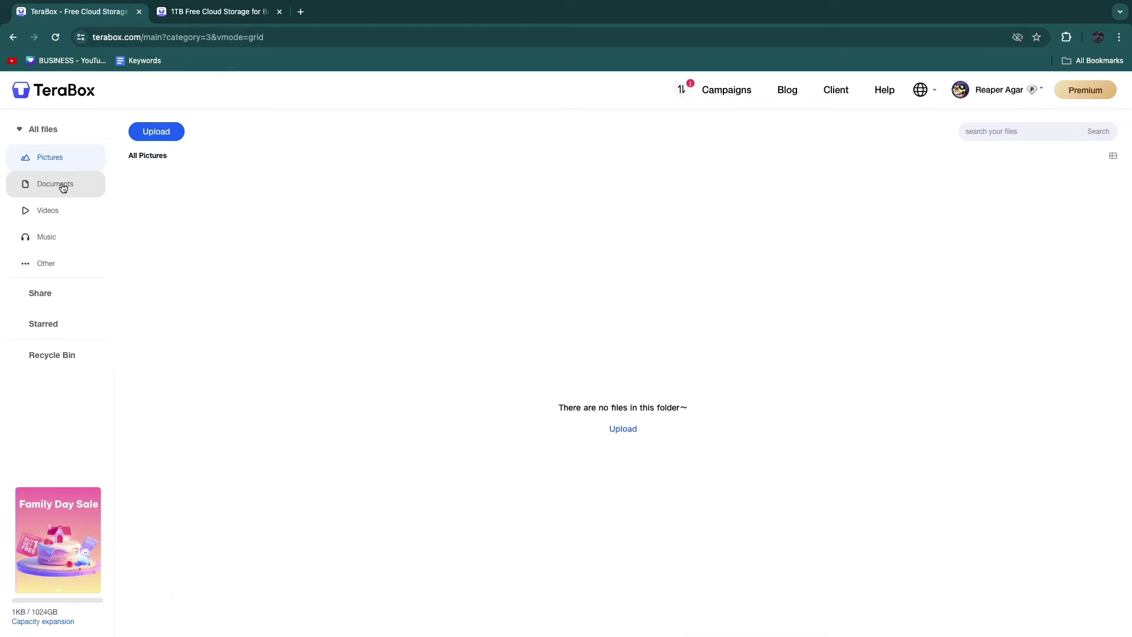
{"action": "left_click", "coordinate": [55, 184]}
{"action": "left_click", "coordinate": [48, 211]}
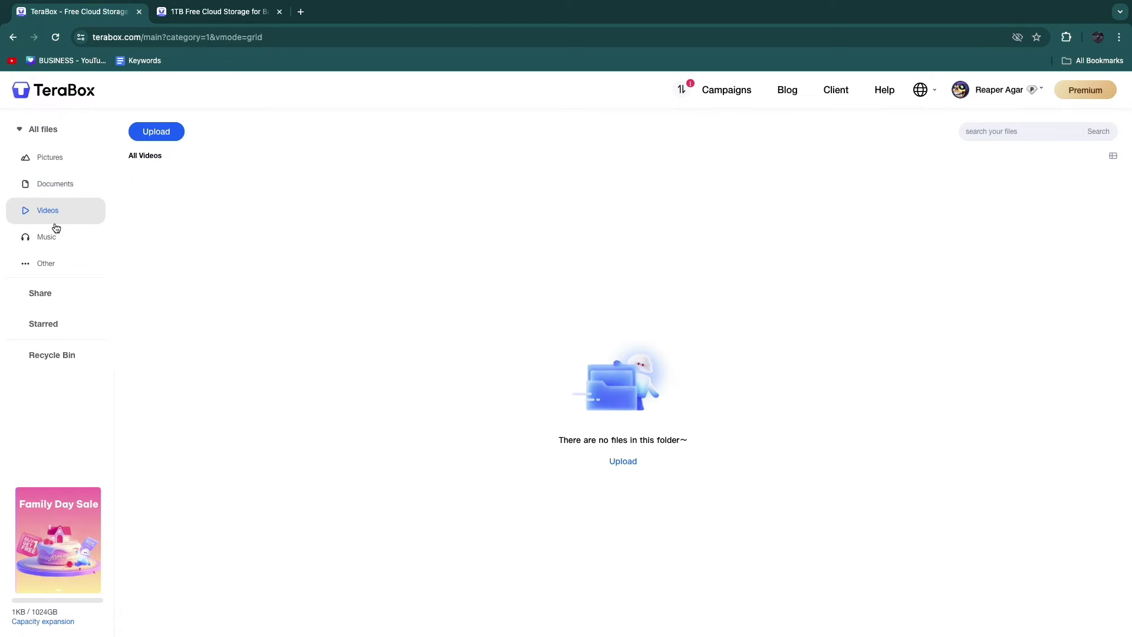
{"action": "left_click", "coordinate": [46, 237]}
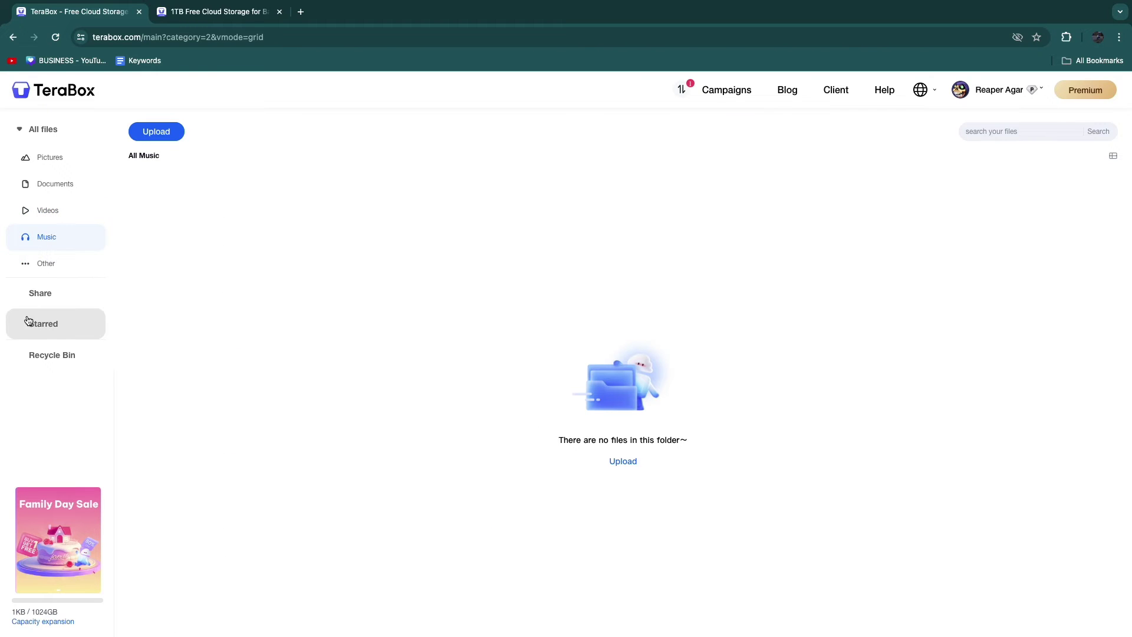
View the Share page with Email sharing selected, then go back to All files
{"action": "left_click", "coordinate": [40, 293]}
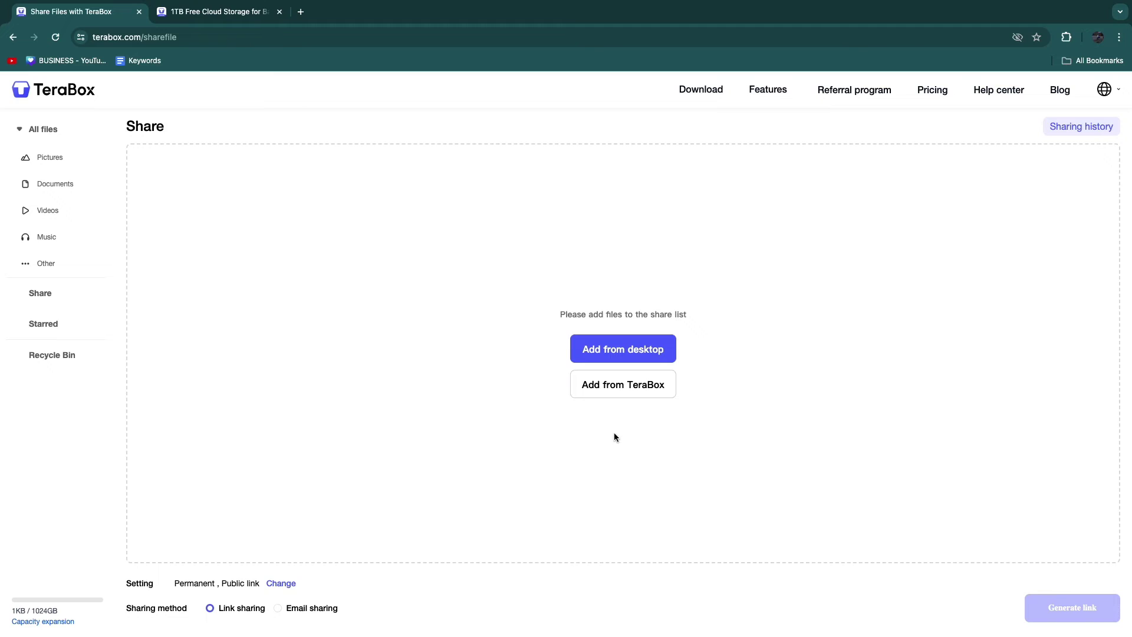
{"action": "double_click", "coordinate": [225, 610]}
{"action": "left_click", "coordinate": [278, 607]}
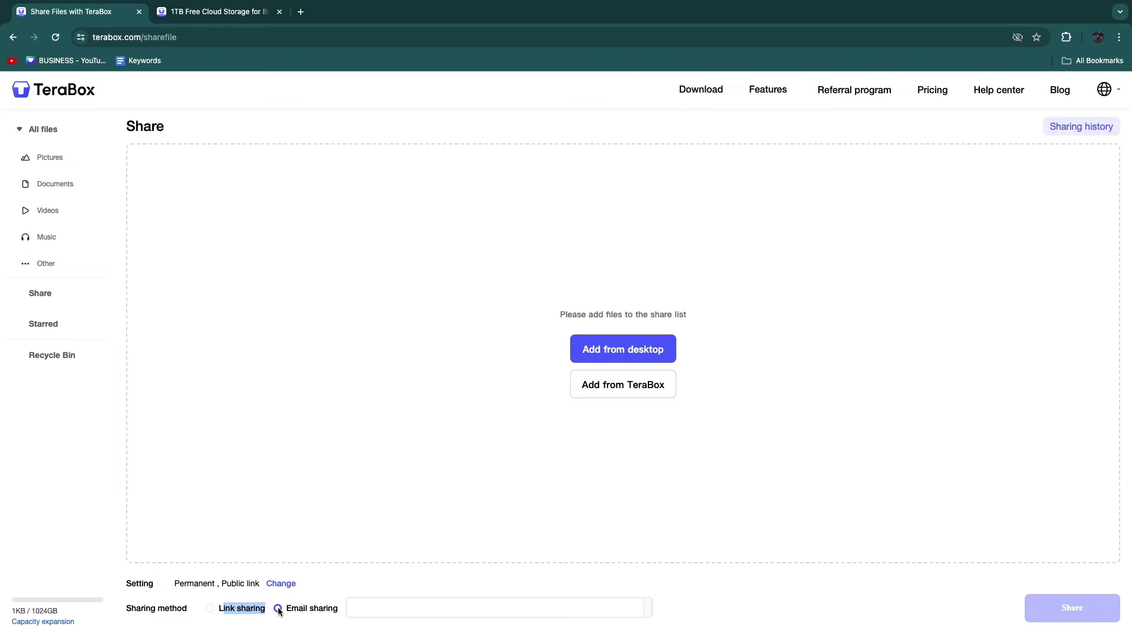
{"action": "left_click", "coordinate": [368, 610]}
{"action": "left_click", "coordinate": [43, 128]}
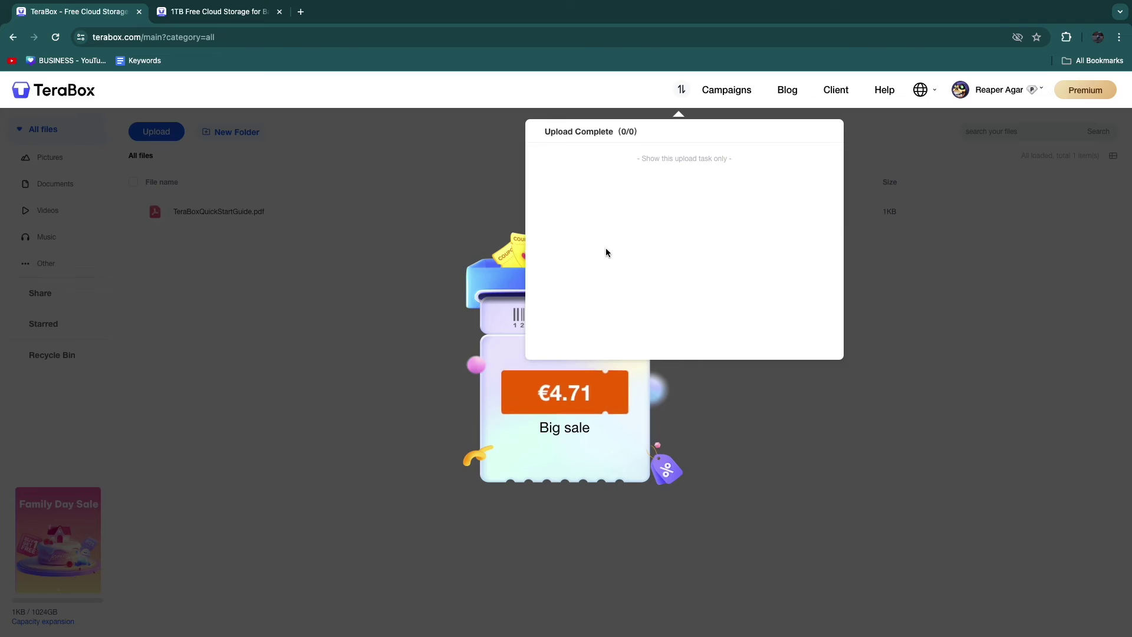
Dismiss the popup, then select and delete TeraBoxQuickStartGuide.pdf
{"action": "left_click", "coordinate": [405, 251]}
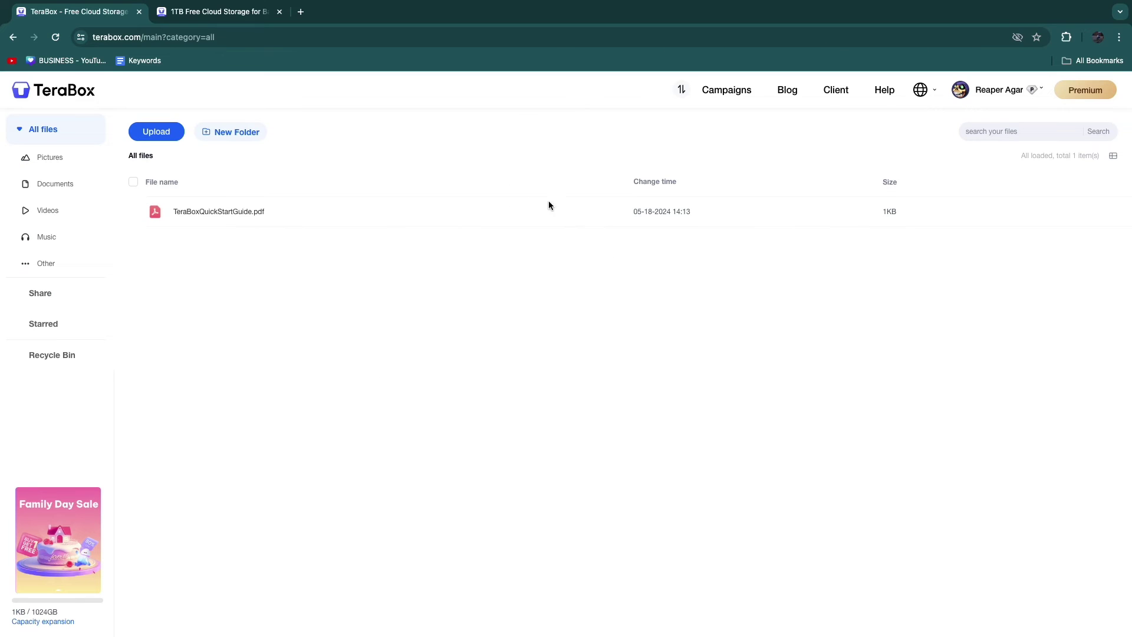
{"action": "mouse_move", "coordinate": [325, 212]}
{"action": "left_click", "coordinate": [133, 212]}
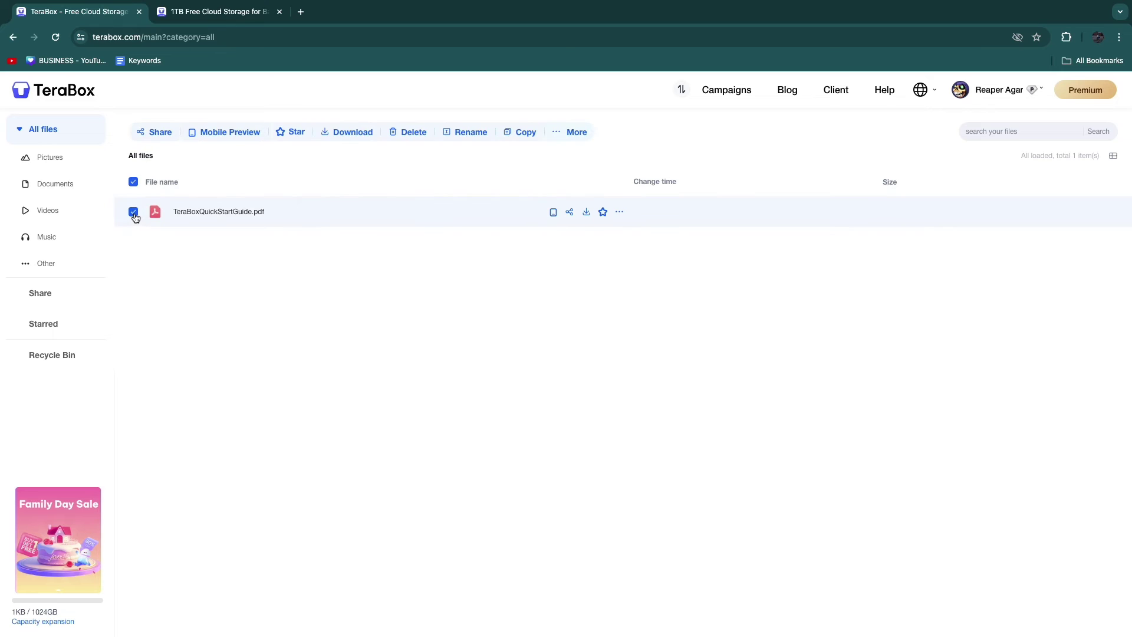
{"action": "left_click", "coordinate": [405, 133]}
{"action": "left_click", "coordinate": [607, 367]}
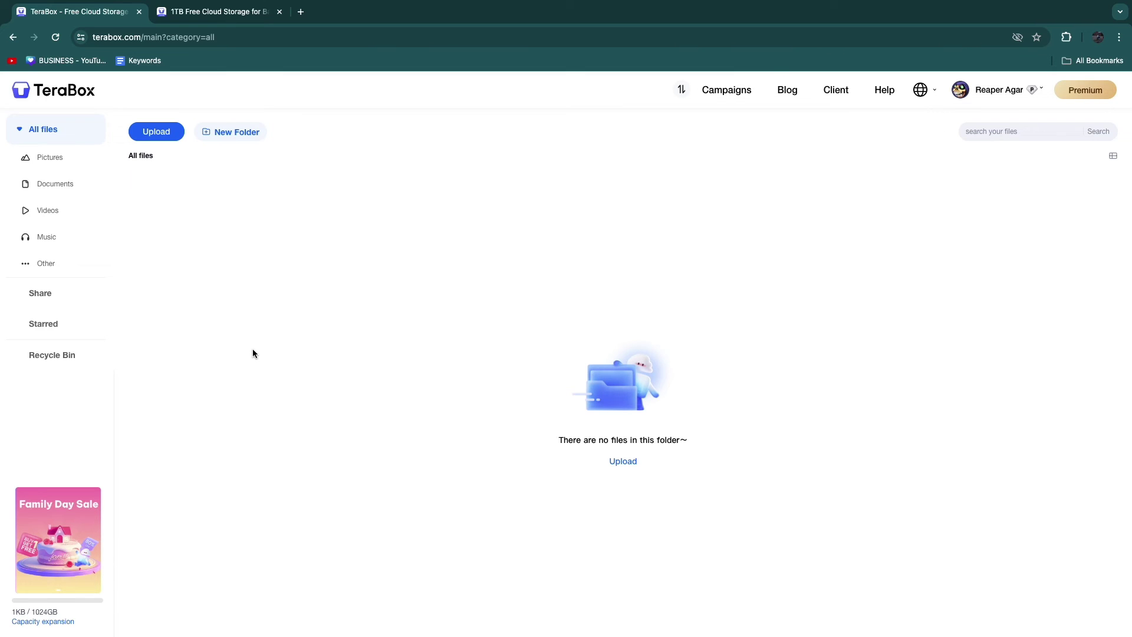
Upload BUSINESS - 2024-05-11T123706.213.png from Downloads and close the upload summary
{"action": "mouse_move", "coordinate": [155, 131]}
{"action": "left_click", "coordinate": [155, 147]}
{"action": "left_click", "coordinate": [372, 269]}
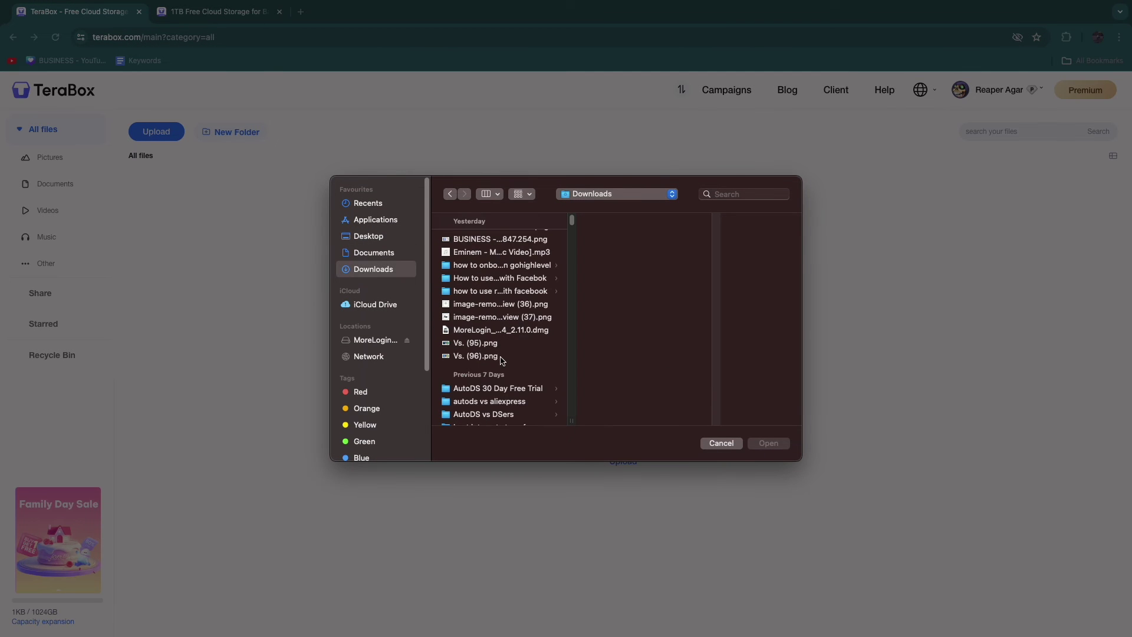
{"action": "scroll", "coordinate": [501, 357], "scroll_direction": "down", "scroll_amount": 5}
{"action": "scroll", "coordinate": [500, 358], "scroll_direction": "down", "scroll_amount": 5}
{"action": "left_click", "coordinate": [721, 443]}
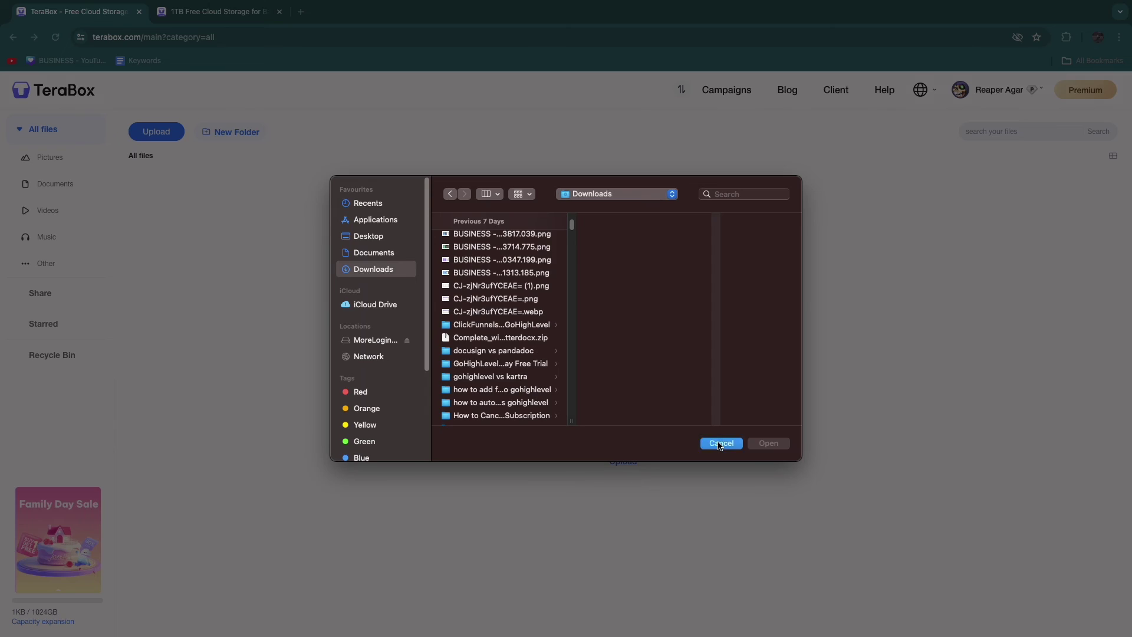
{"action": "left_click", "coordinate": [155, 148]}
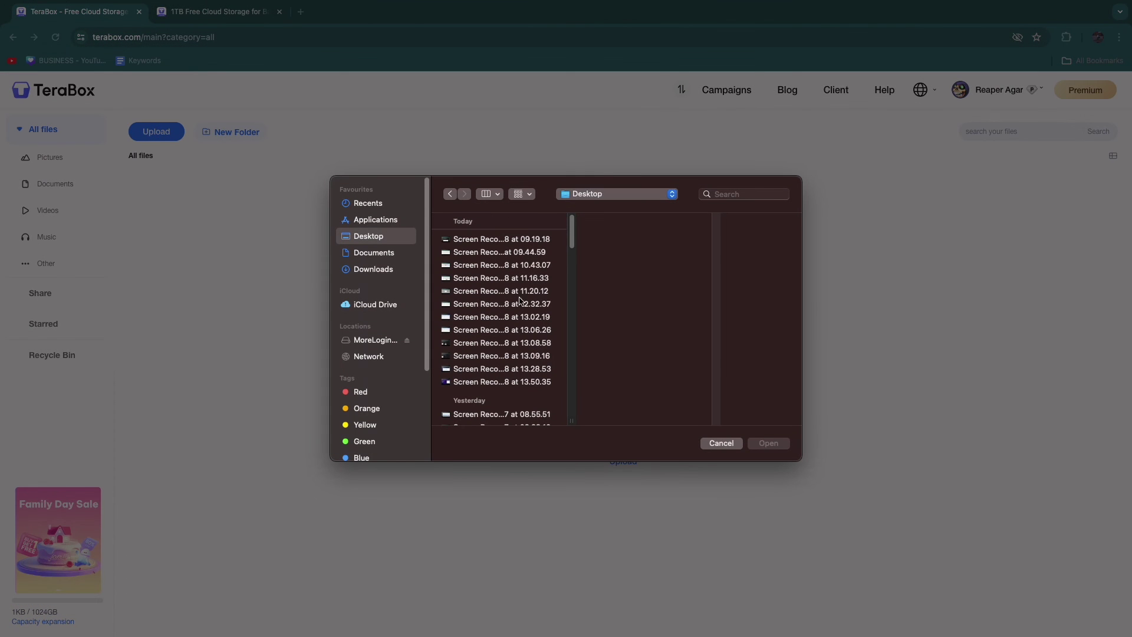
{"action": "scroll", "coordinate": [501, 336], "scroll_direction": "down", "scroll_amount": 5}
{"action": "left_click", "coordinate": [372, 269]}
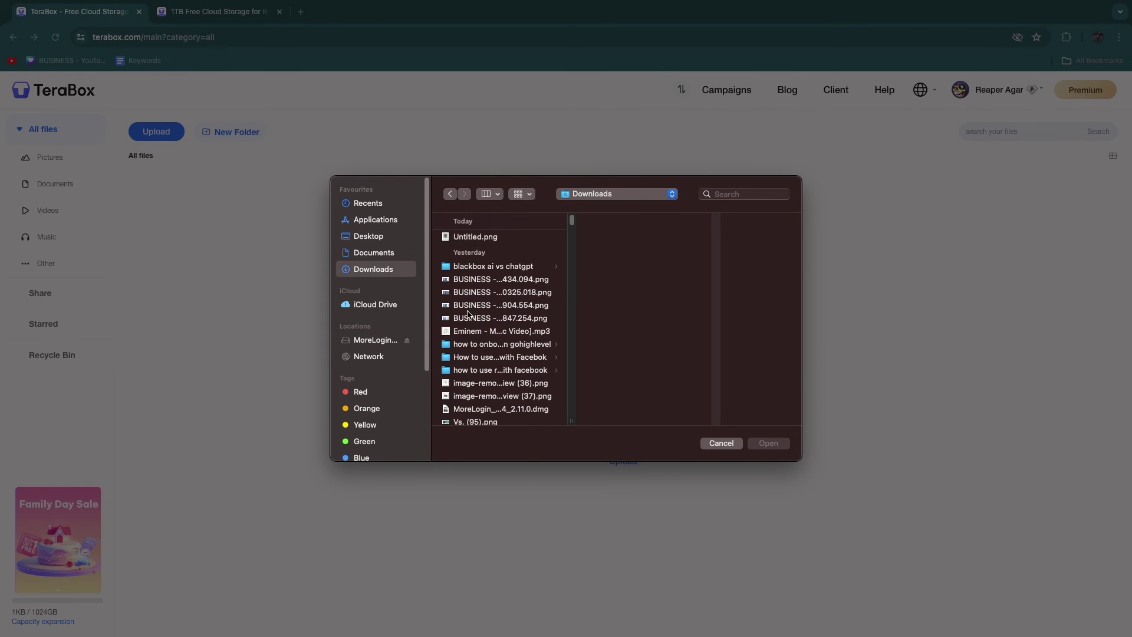
{"action": "scroll", "coordinate": [484, 303], "scroll_direction": "down", "scroll_amount": 5}
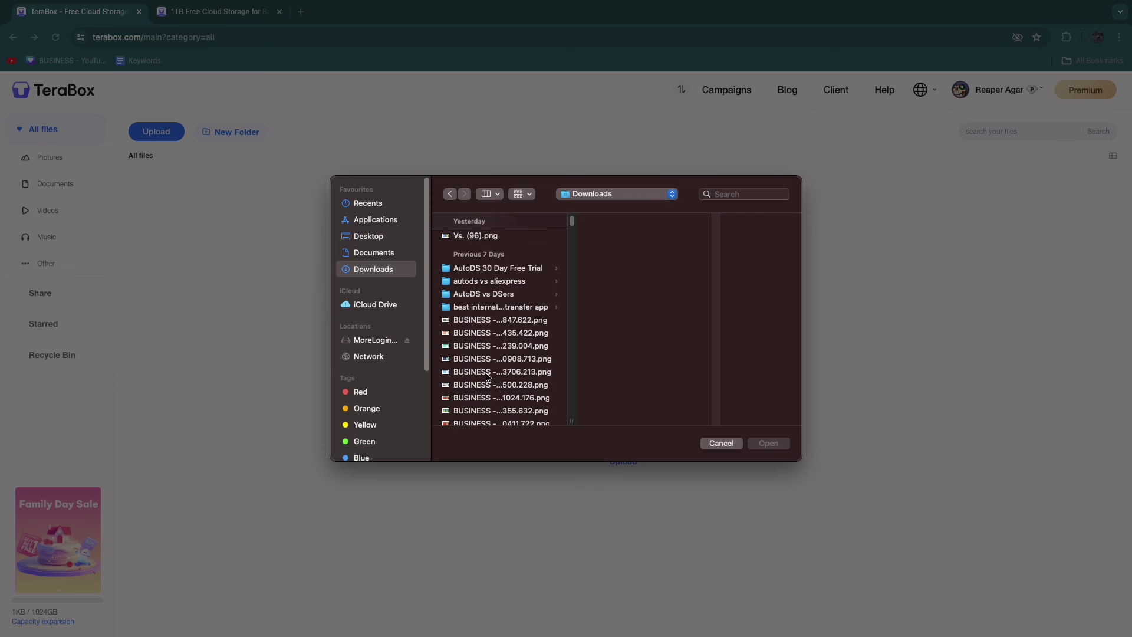
{"action": "double_click", "coordinate": [492, 372]}
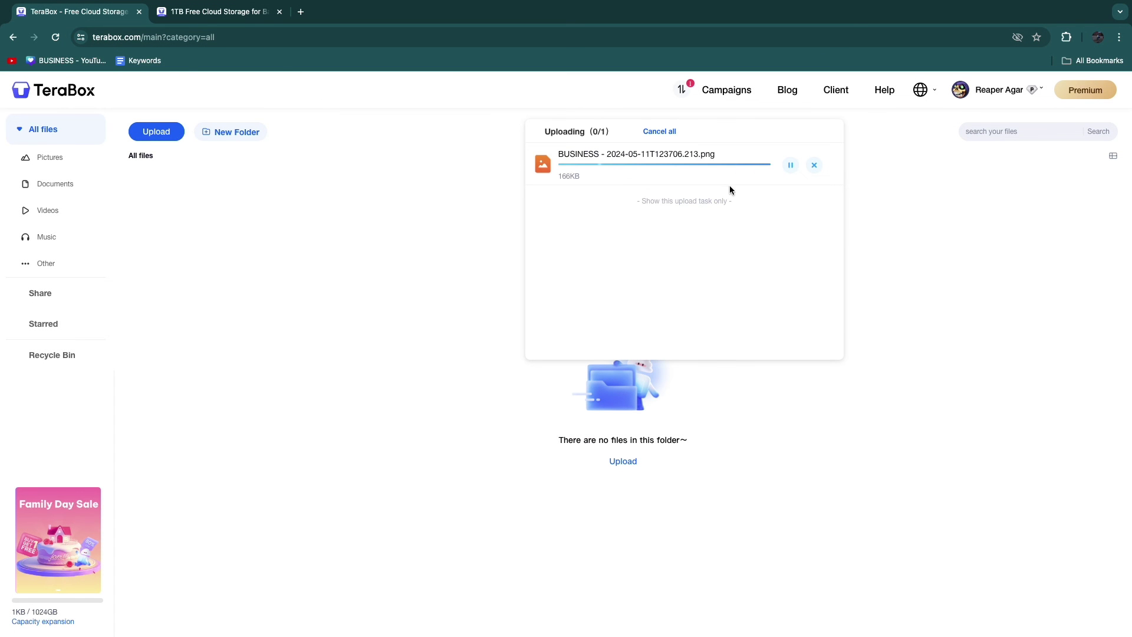
{"action": "left_click", "coordinate": [354, 319]}
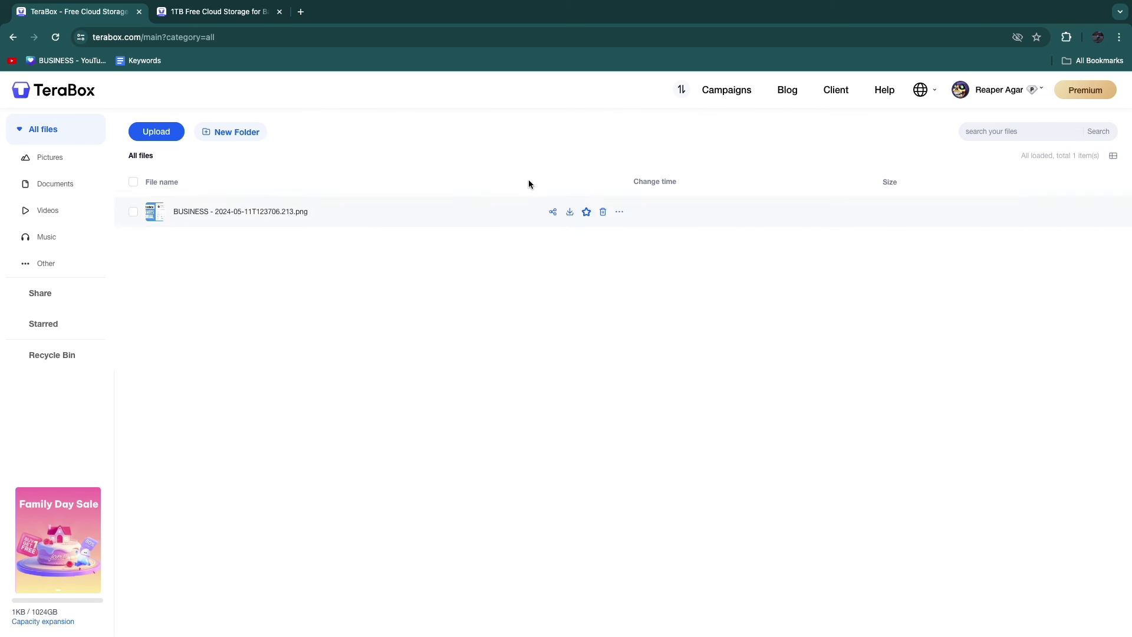